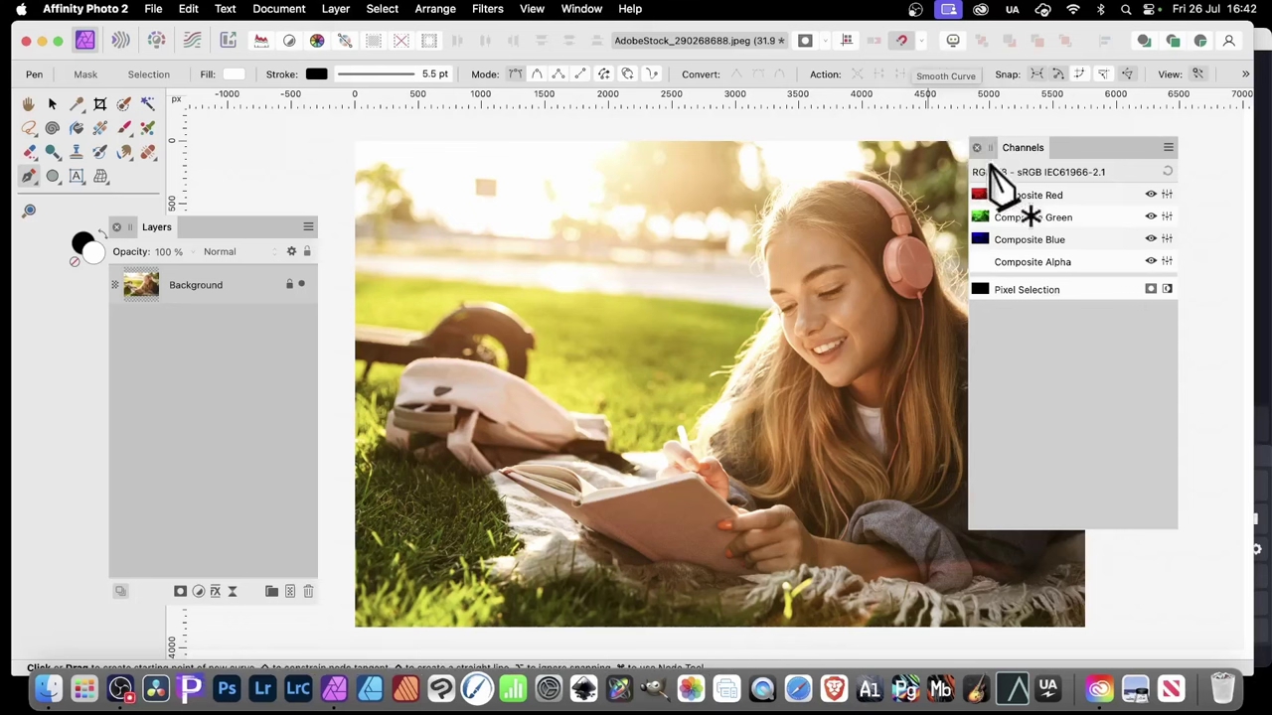
- Pick the Pen Tool and trace the face from the left temple down the cheek and jaw
left_click(31, 181)
left_click(78, 179)
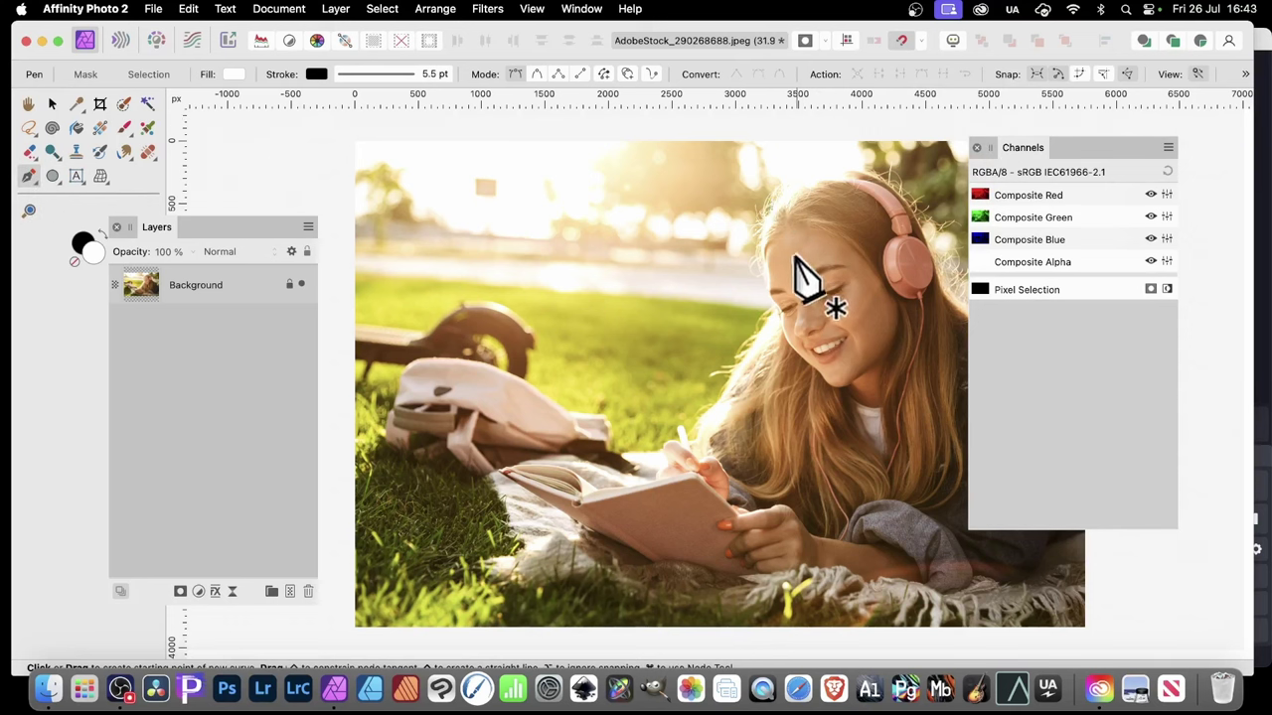
left_click(765, 246)
left_click(783, 316)
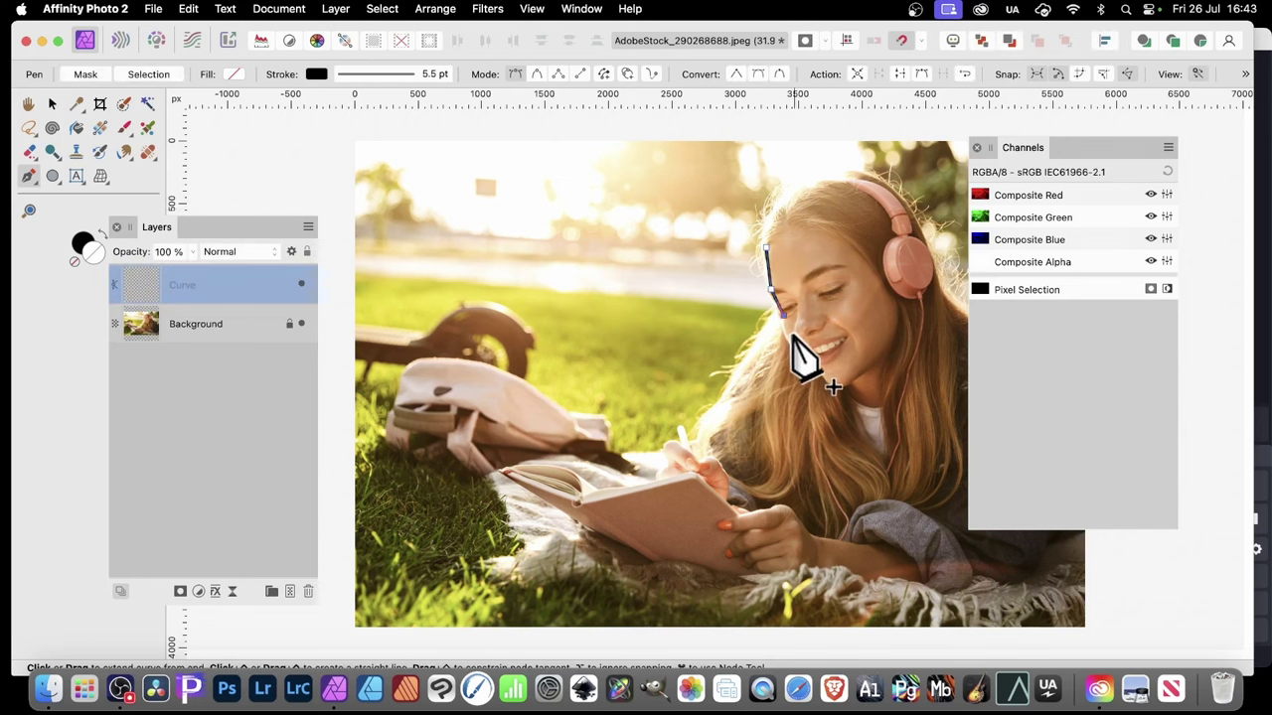
left_click(791, 337)
left_click(807, 361)
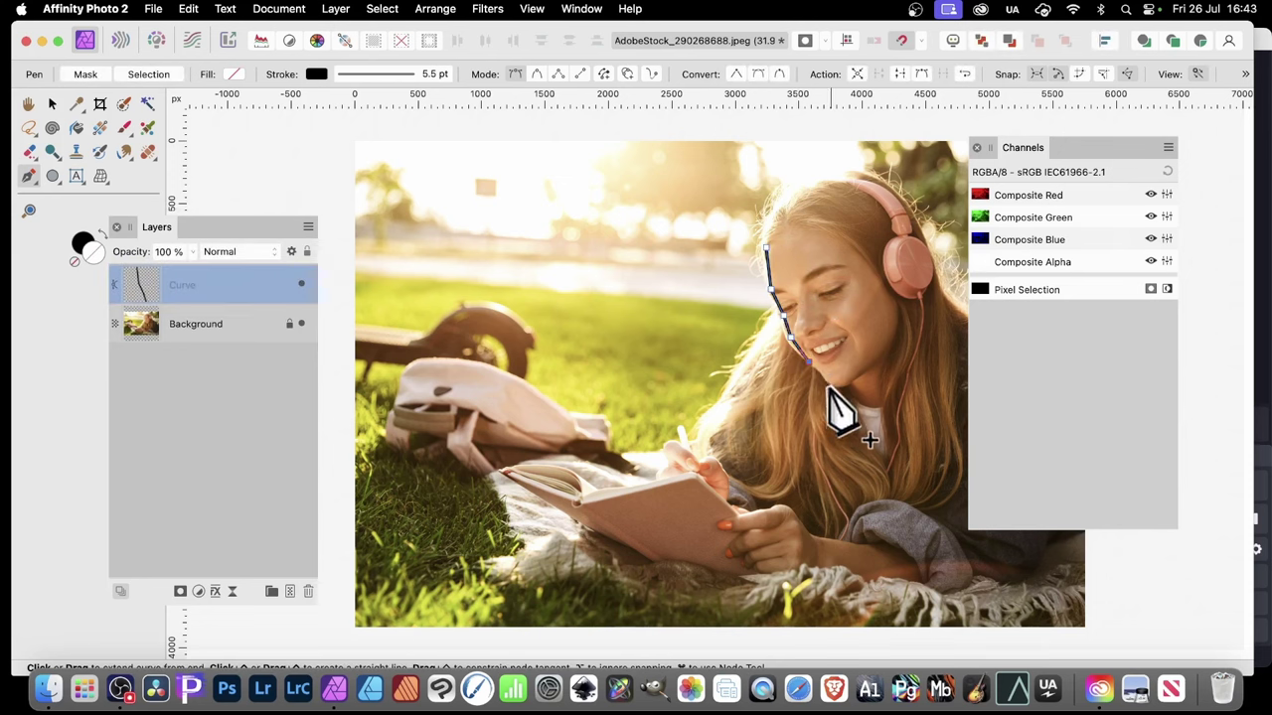
left_click(833, 384)
- Continue the outline up the right cheek and across the forehead, closing it at the temple
left_click(858, 374)
left_click(890, 346)
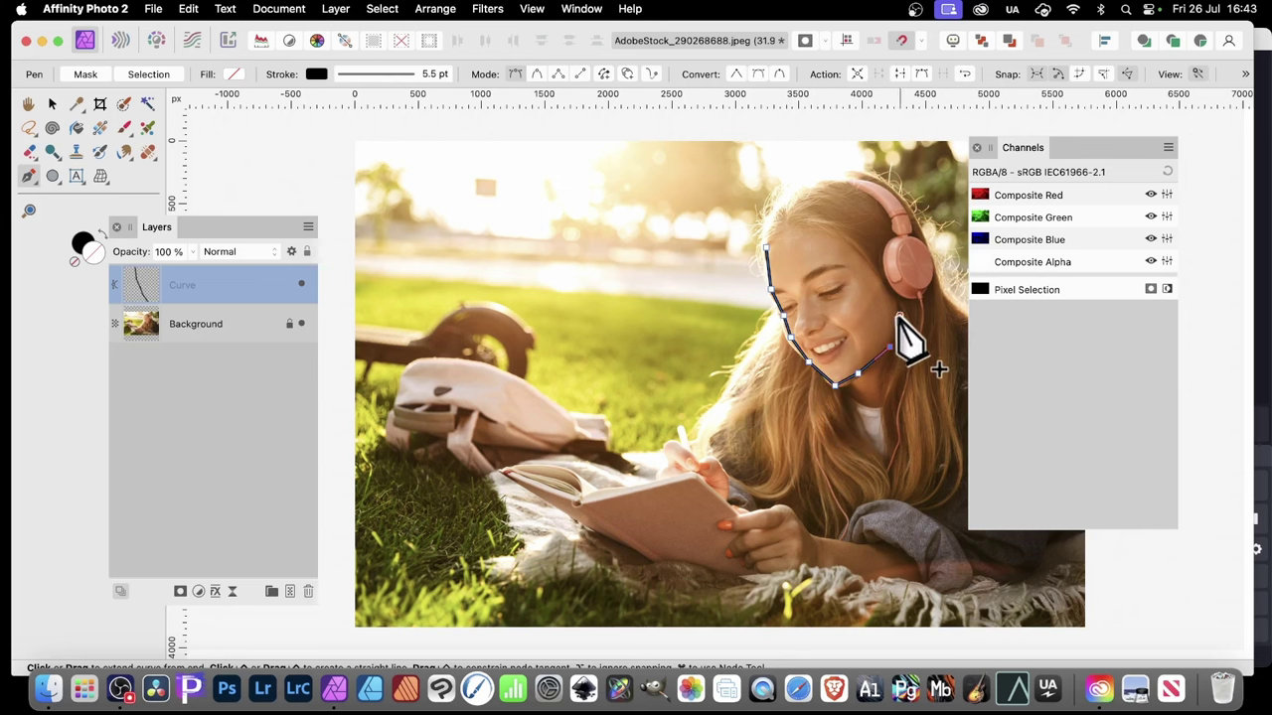
left_click(887, 280)
left_click(864, 246)
left_click(825, 228)
left_click(791, 223)
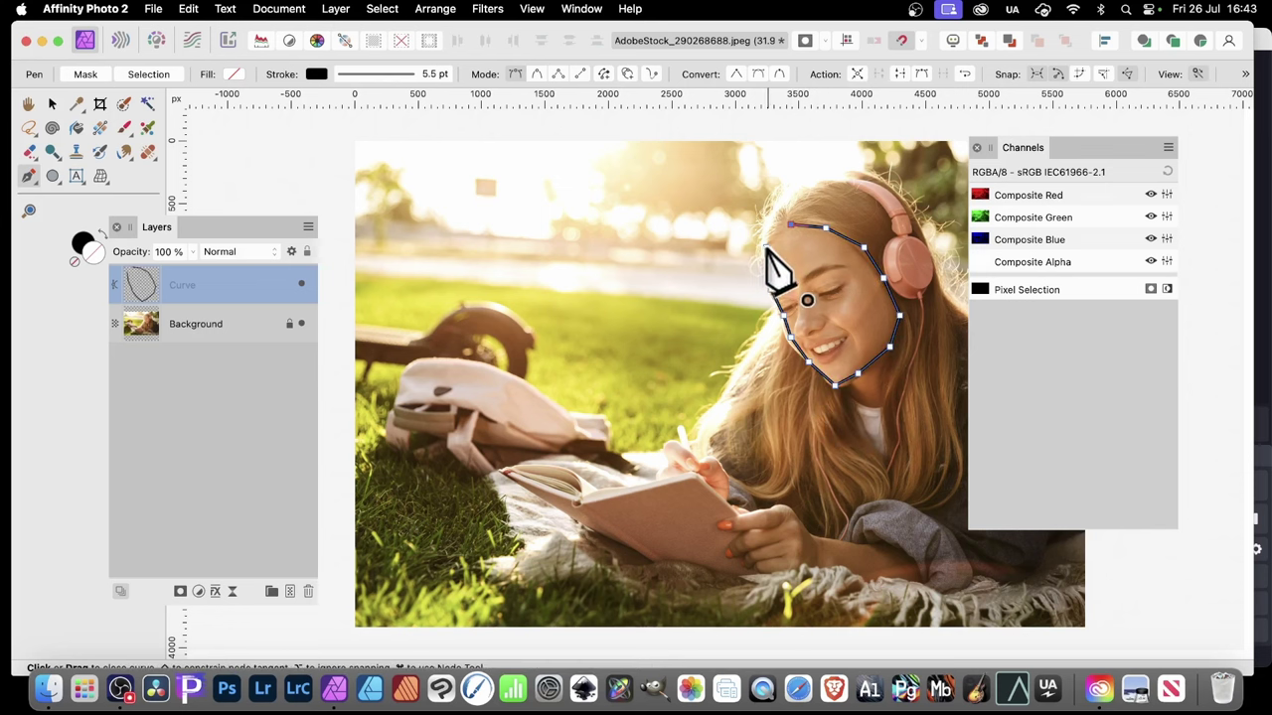
left_click(767, 246)
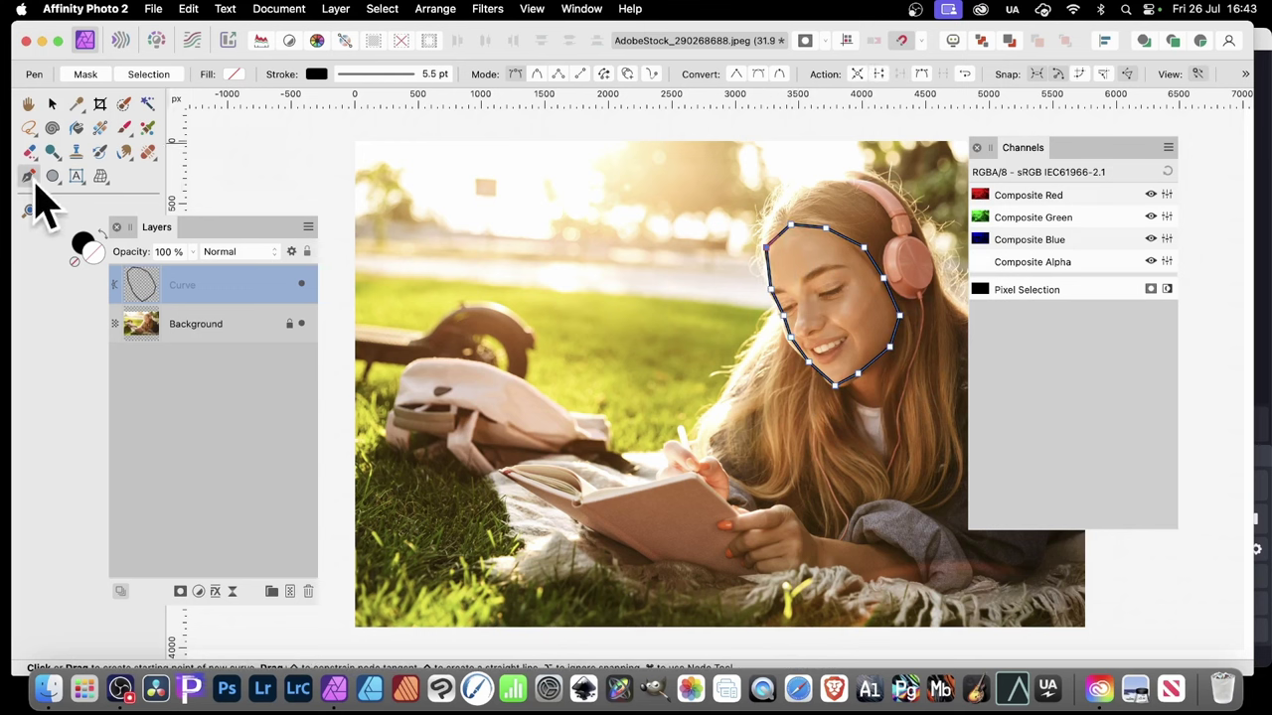
- With the Node Tool, convert the chin node to Smart and drag its handle to round the jaw
left_click_drag(28, 176, 121, 202)
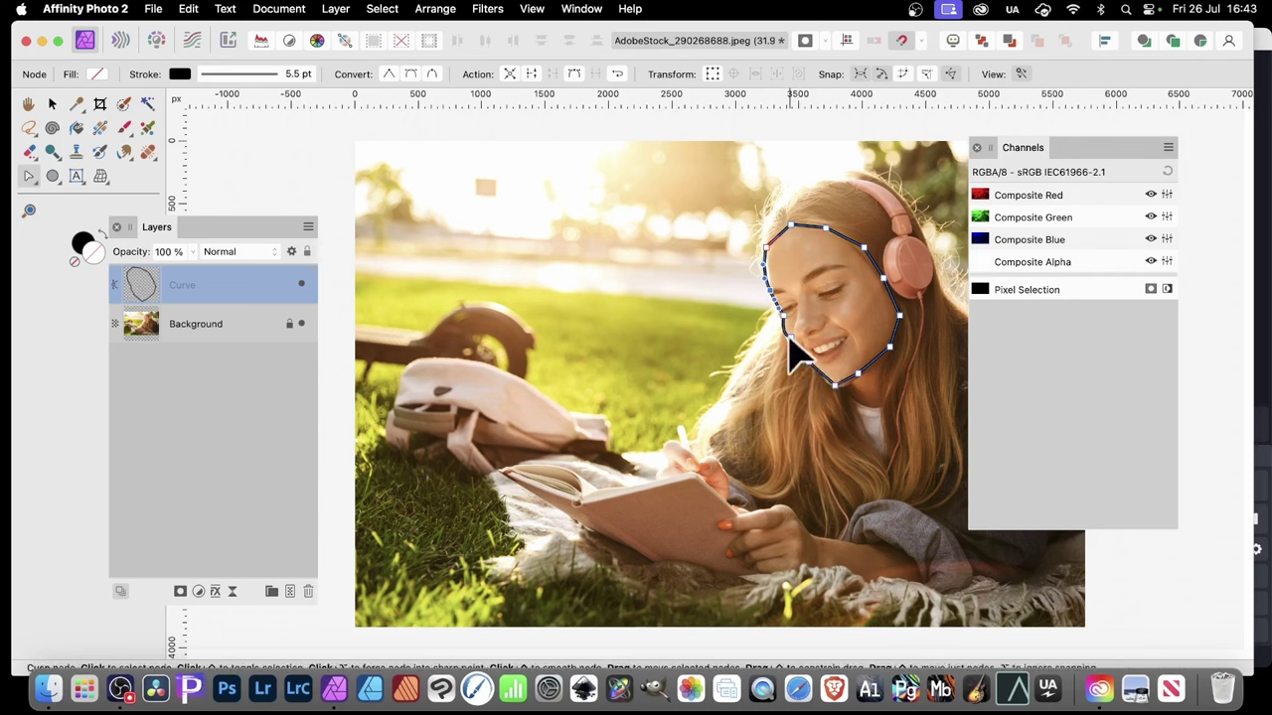
left_click(786, 337)
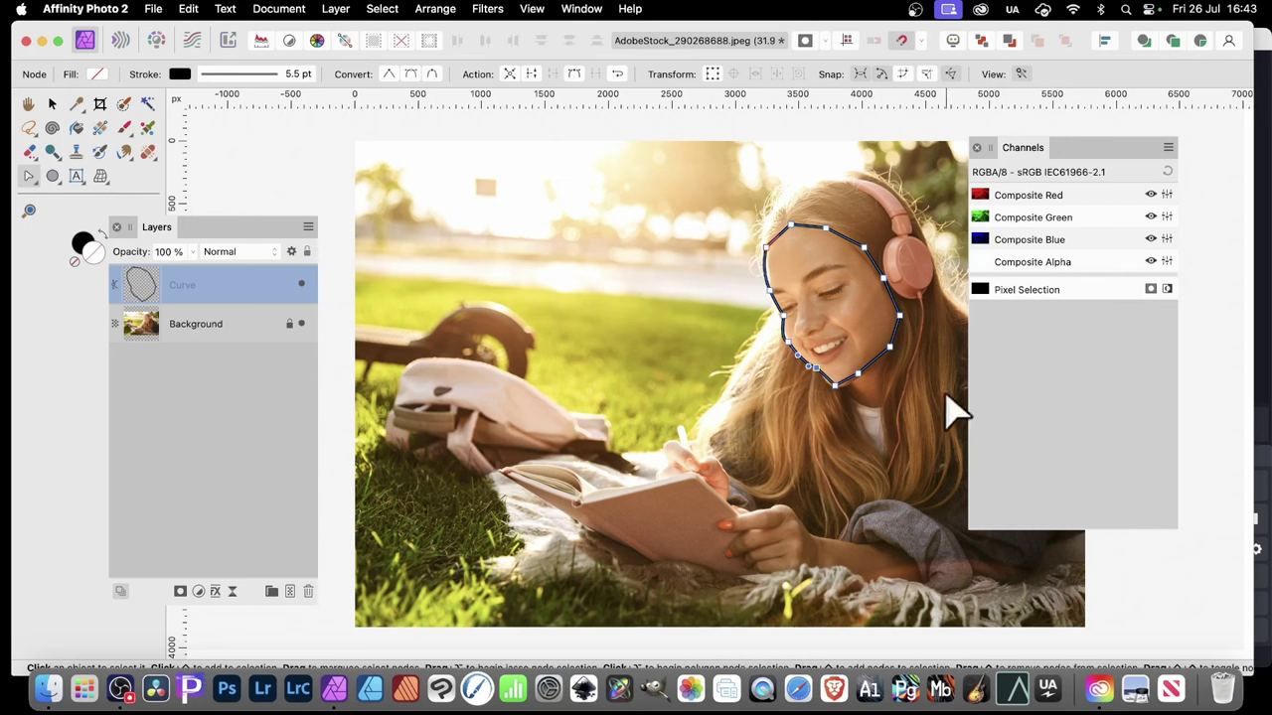
left_click(836, 389)
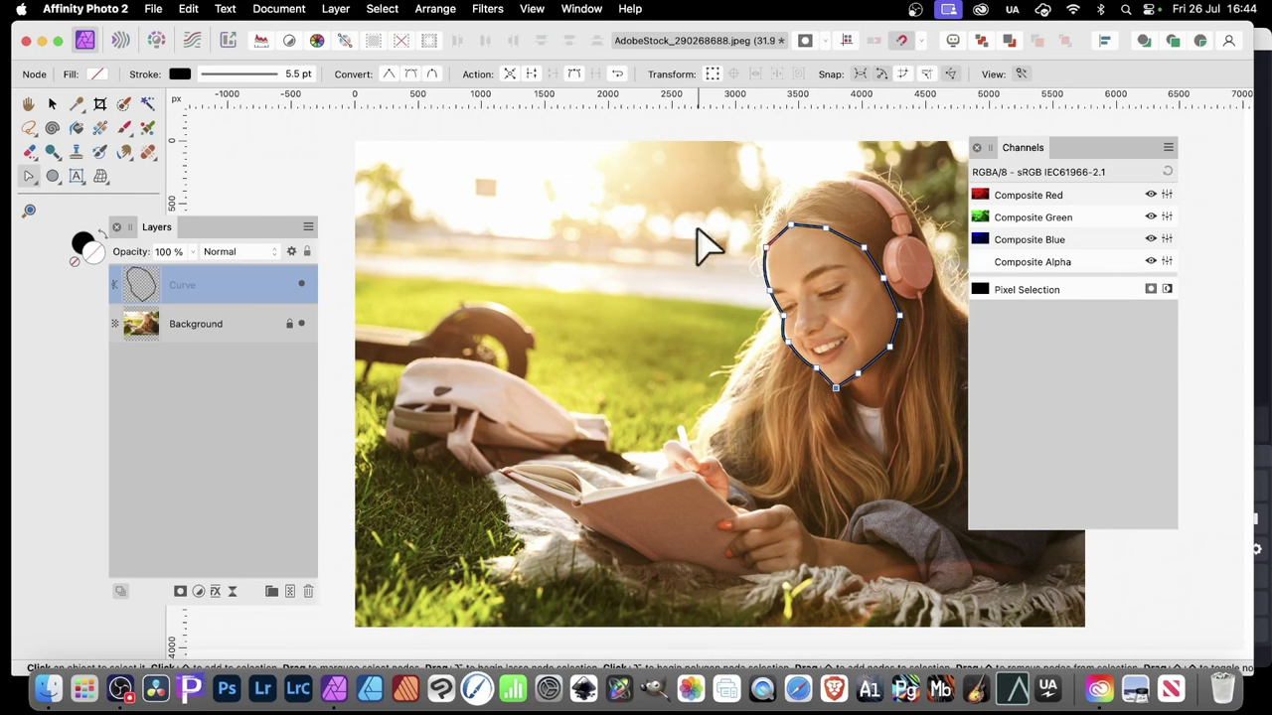
left_click(432, 74)
left_click_drag(841, 389, 869, 369)
- Convert the face curve to a pixel selection and store it with Save Selection > As Spare Channel
key("p")
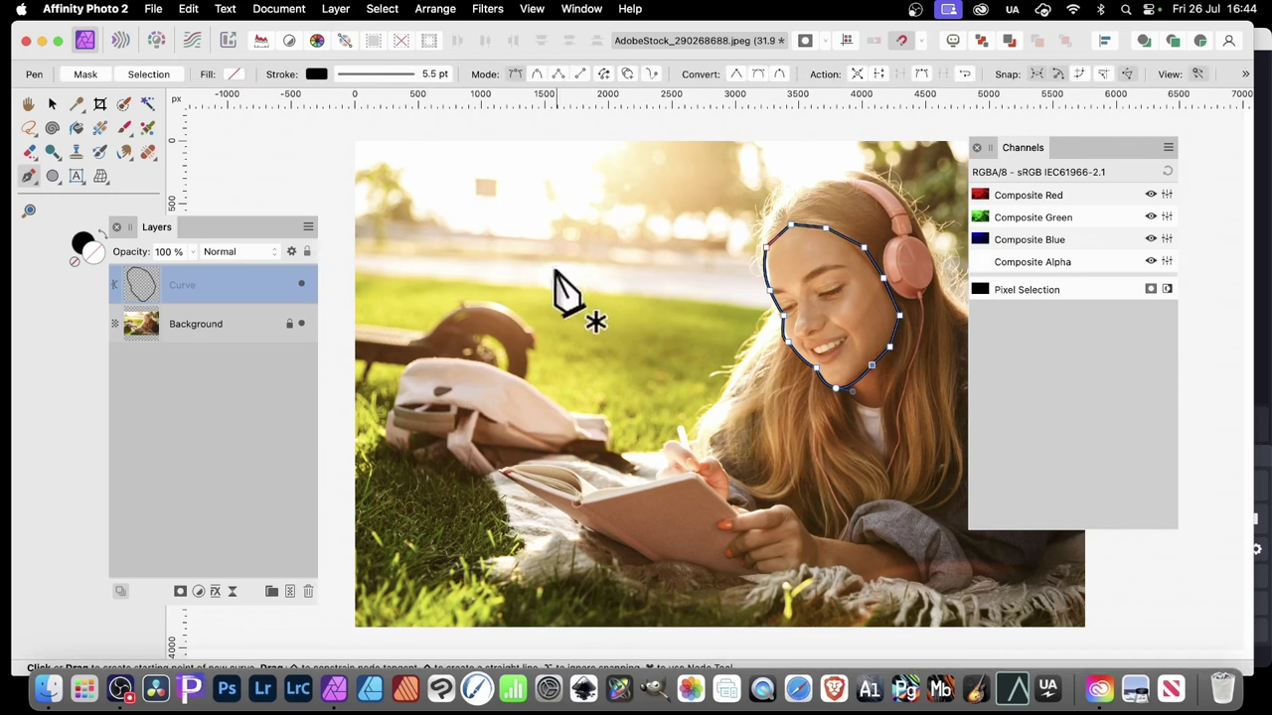
left_click(162, 80)
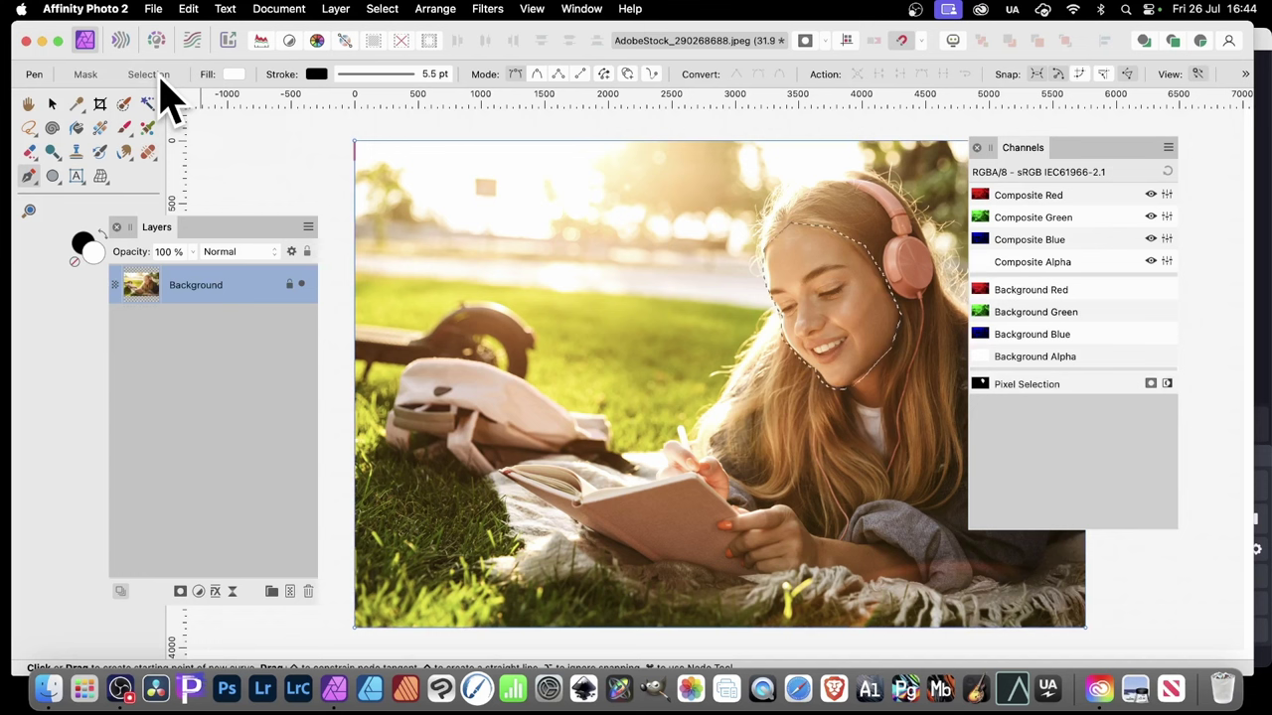
left_click(385, 9)
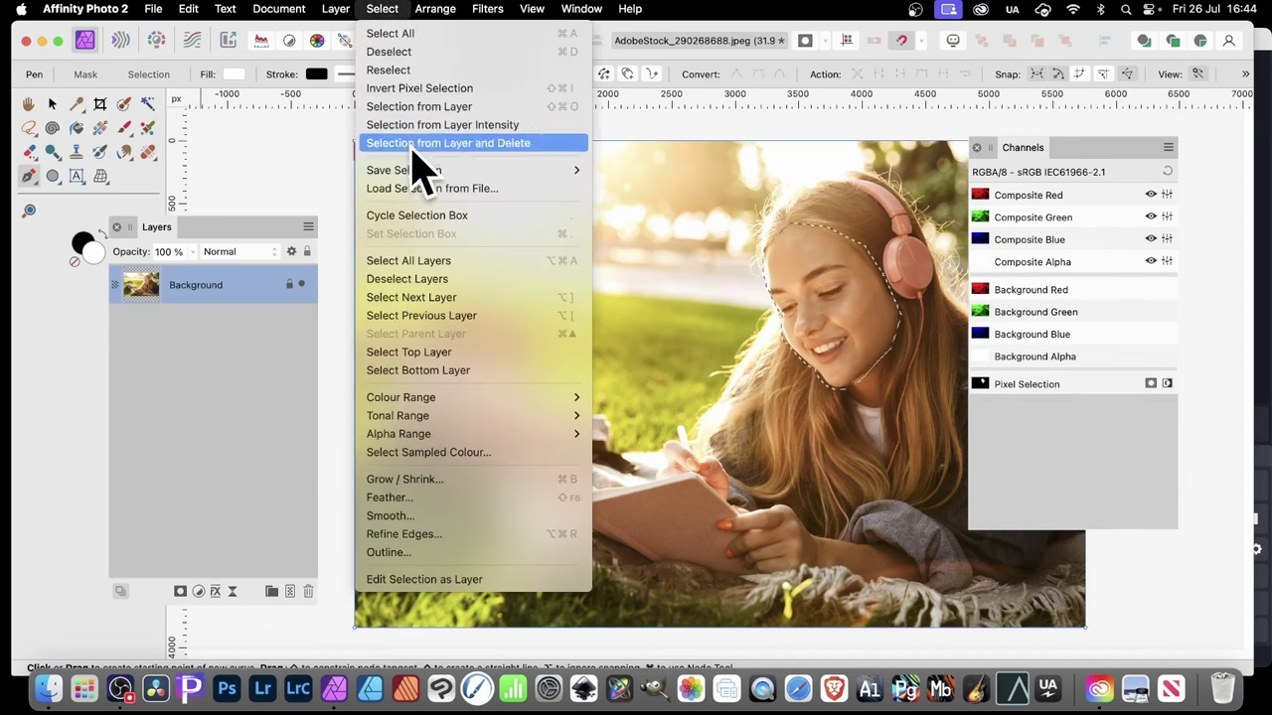
mouse_move(413, 174)
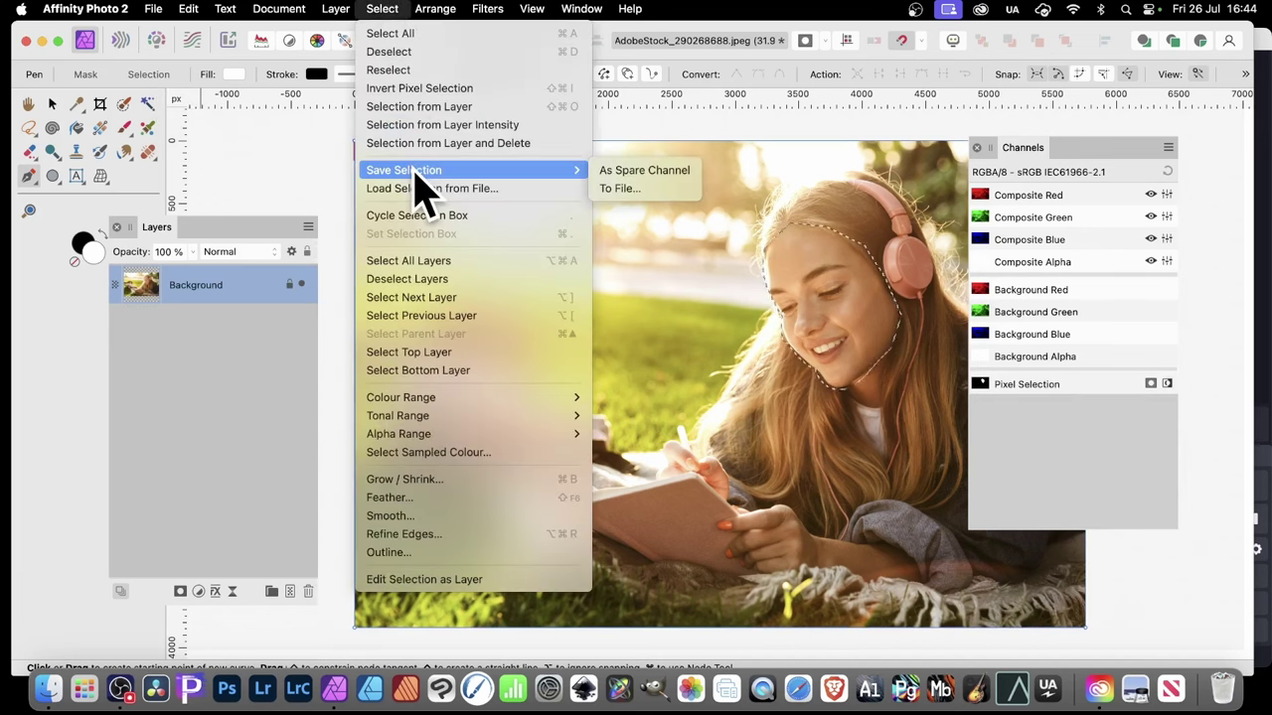
left_click(644, 171)
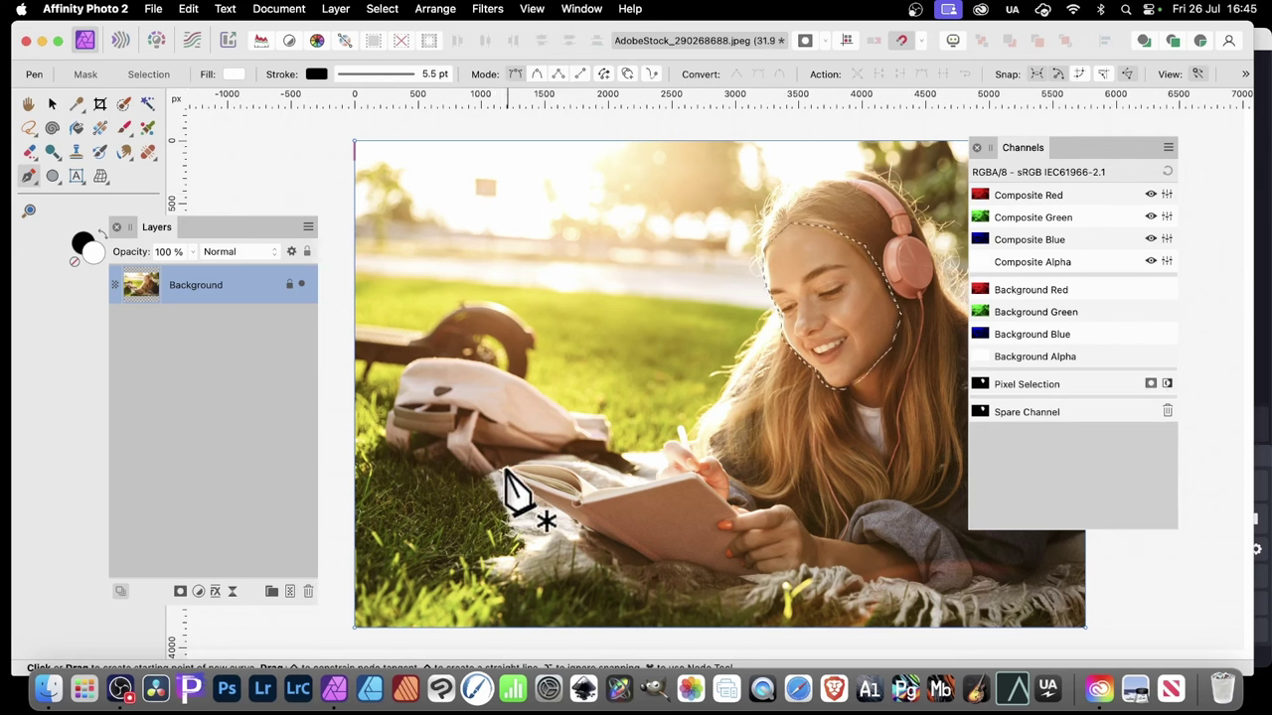
- Trace the notebook's lower and right edges, close the outline, and convert it to a selection
left_click_drag(505, 474, 575, 515)
left_click(615, 537)
left_click(658, 559)
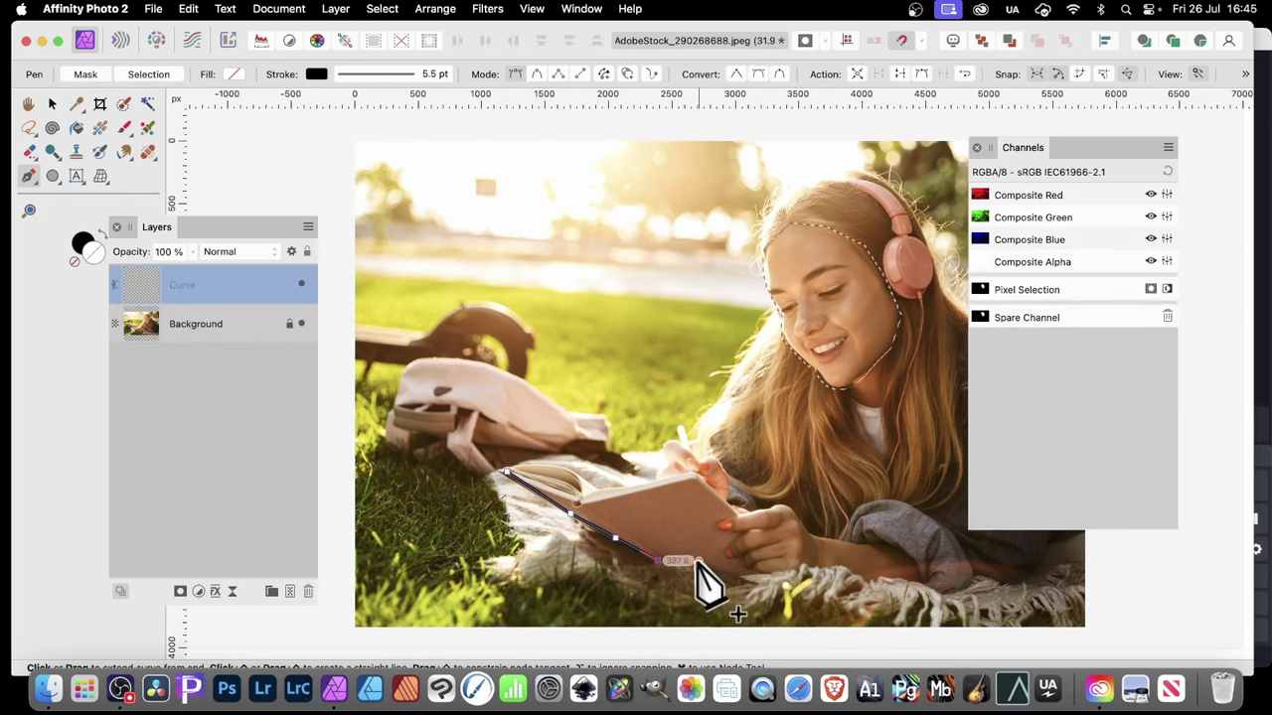
left_click(697, 562)
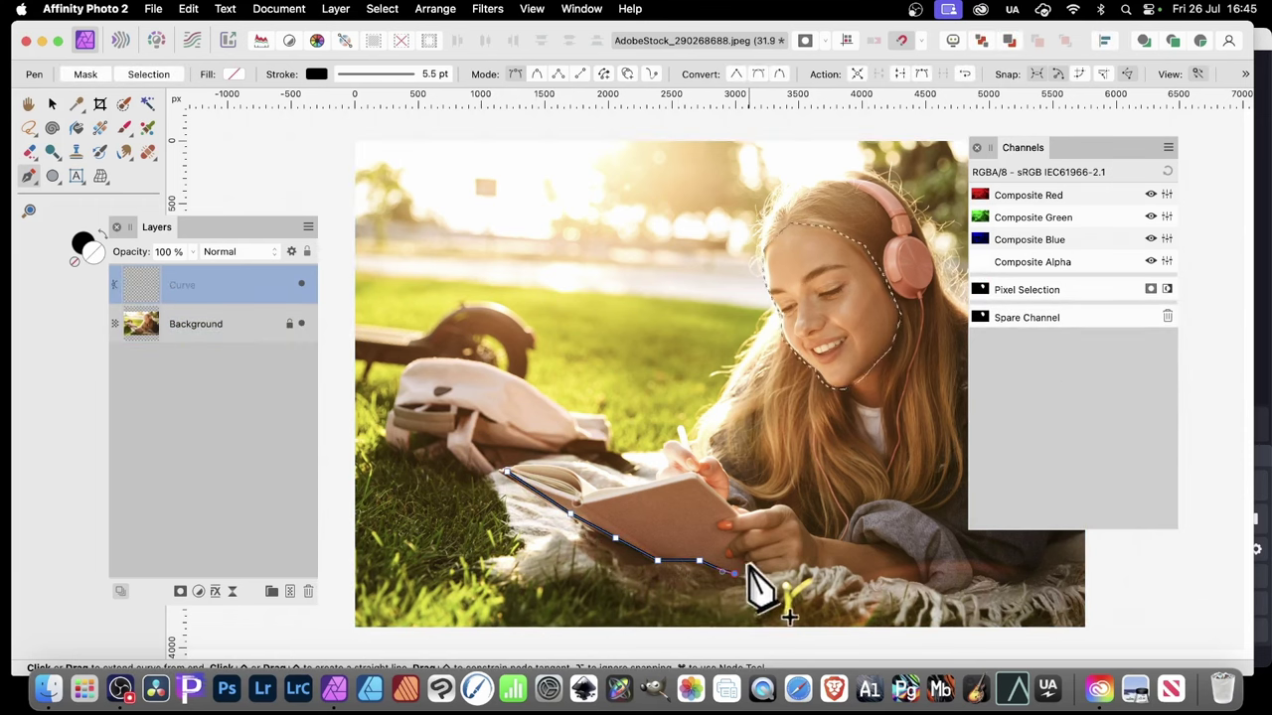
left_click(734, 573)
left_click(747, 549)
left_click(693, 473)
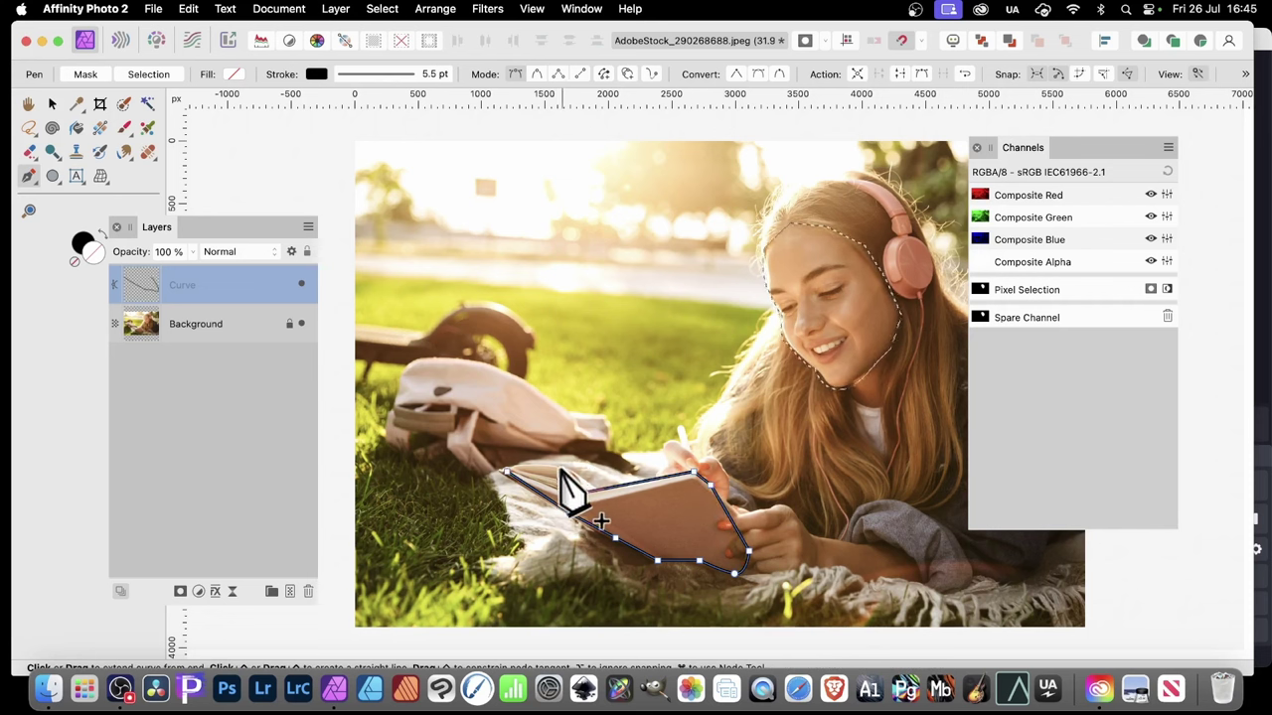
left_click_drag(561, 467, 536, 475)
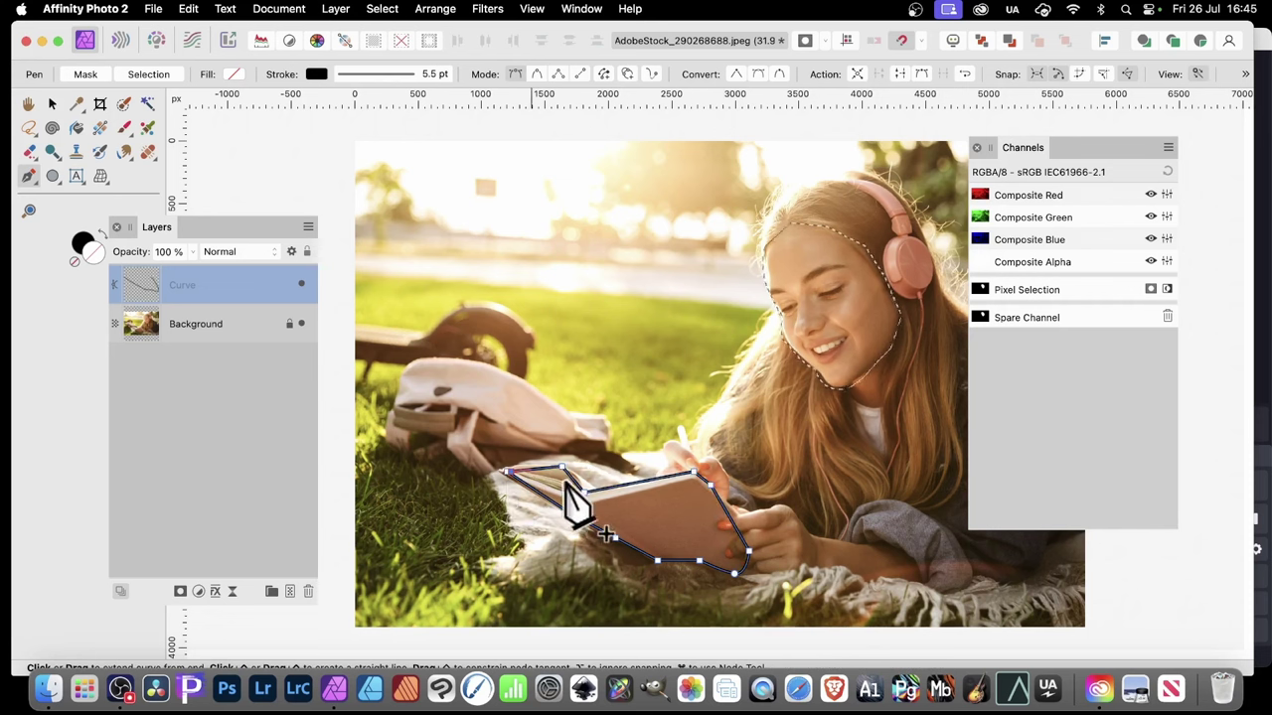
left_click(504, 473)
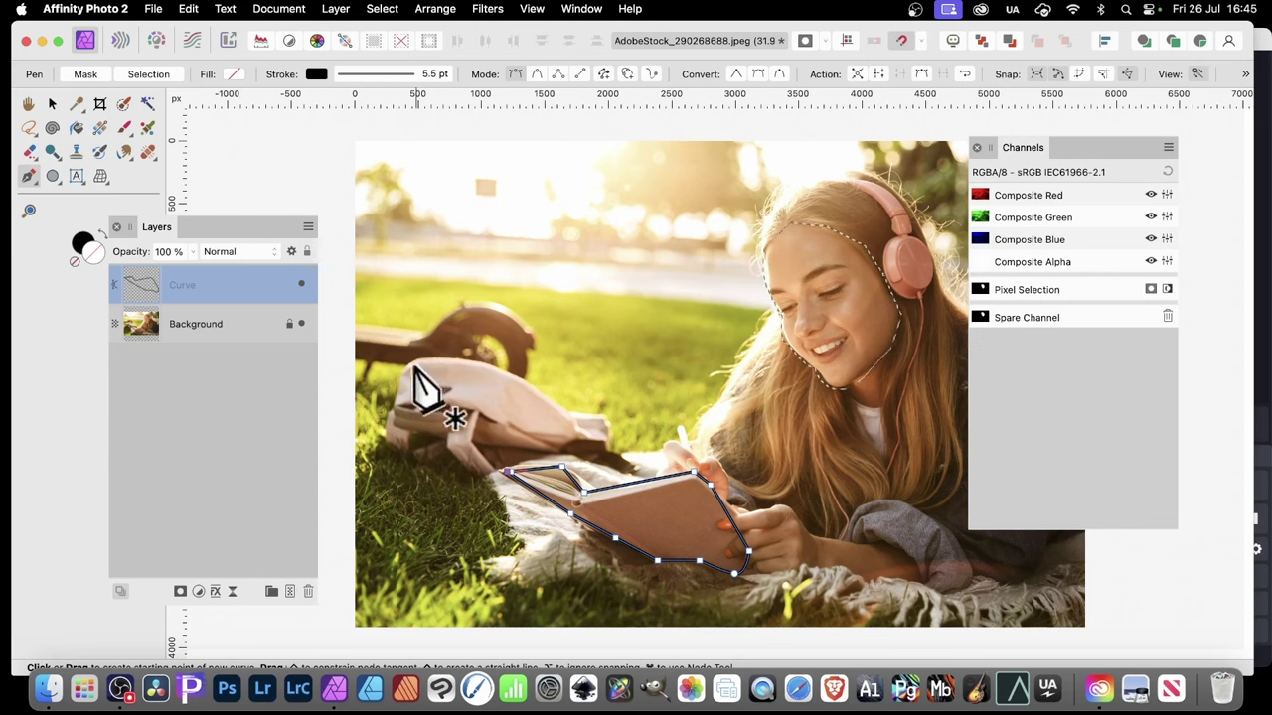
left_click(151, 77)
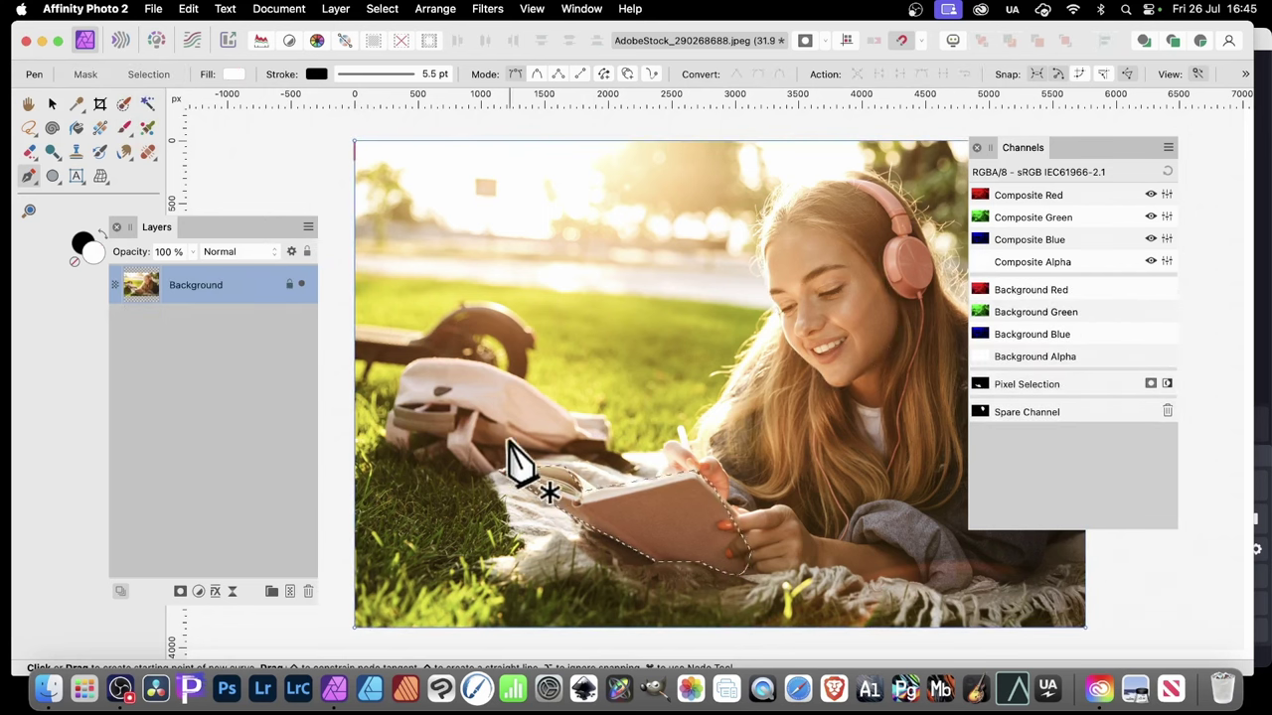
- Save the notebook selection as a second spare channel
left_click(384, 9)
mouse_move(420, 171)
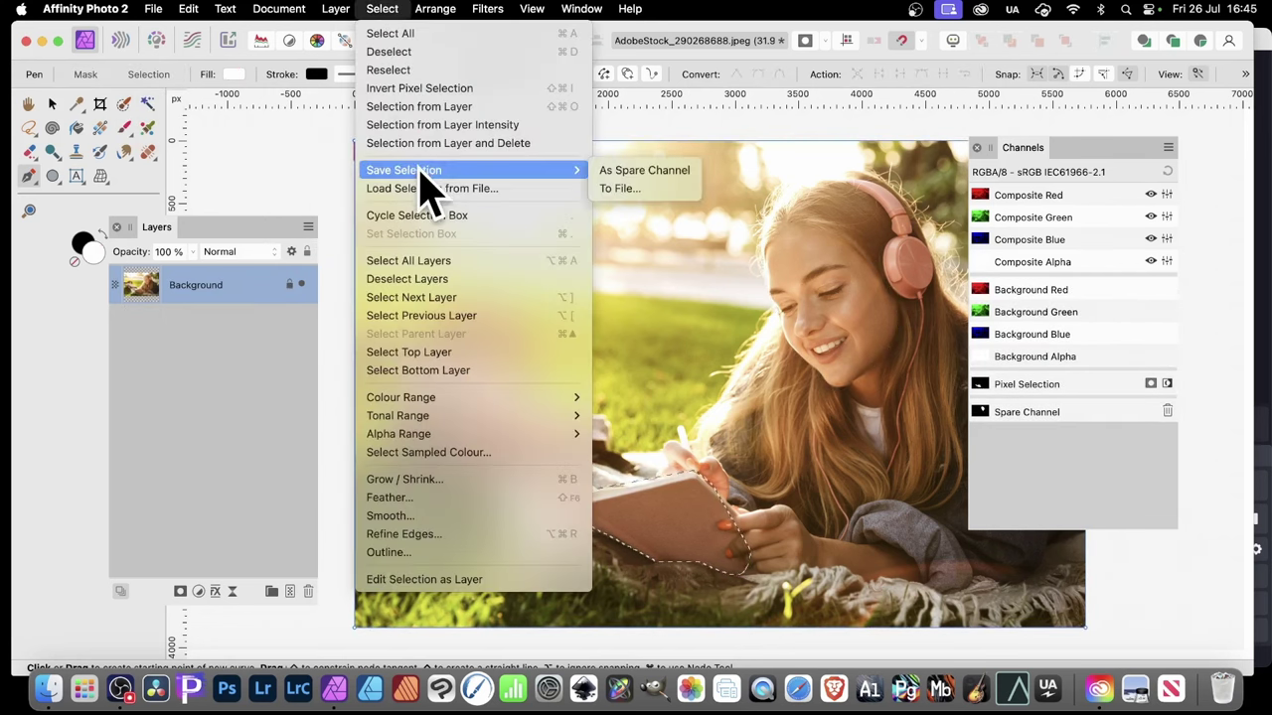
left_click(695, 176)
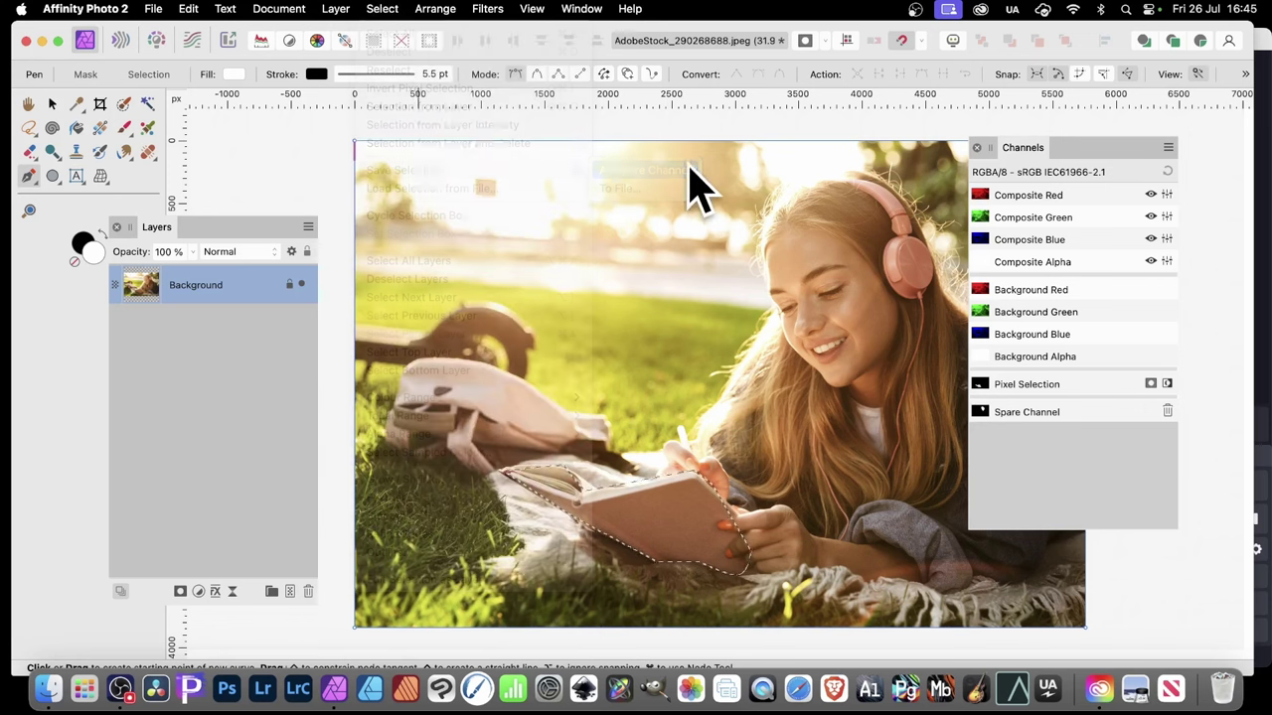
- Dismiss a stray canvas context menu without choosing any option
right_click(682, 494)
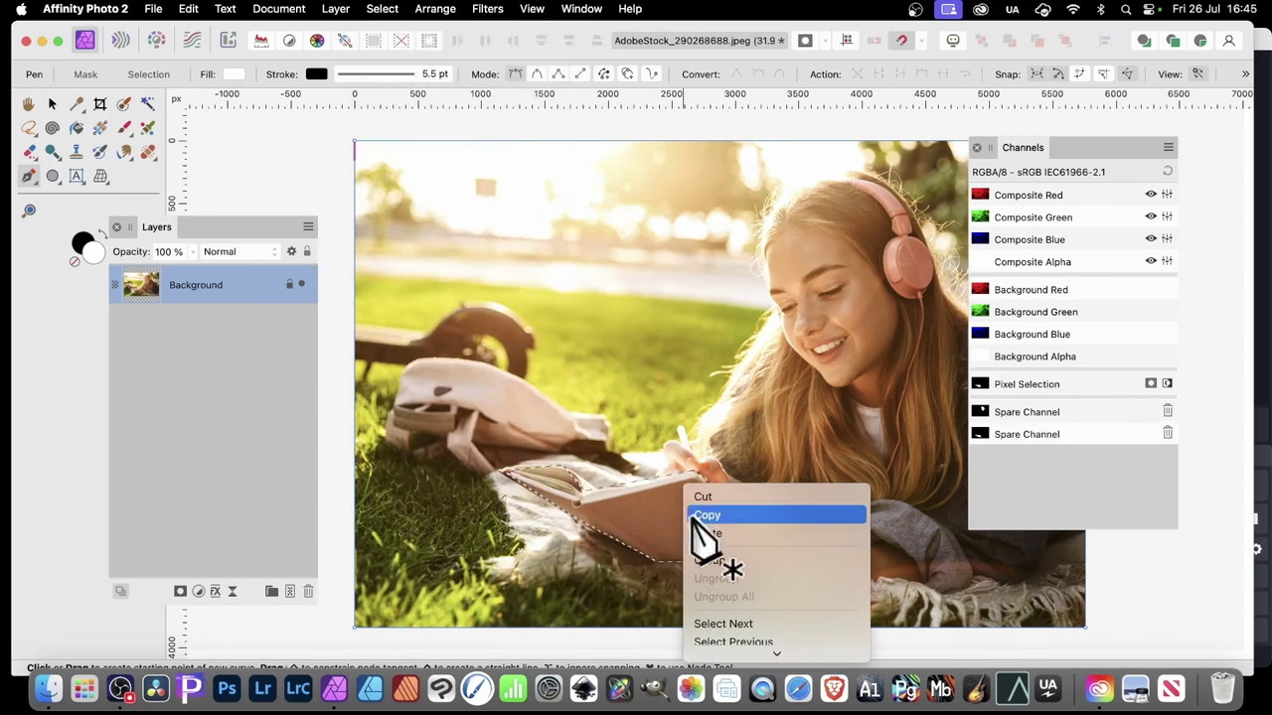
mouse_move(755, 656)
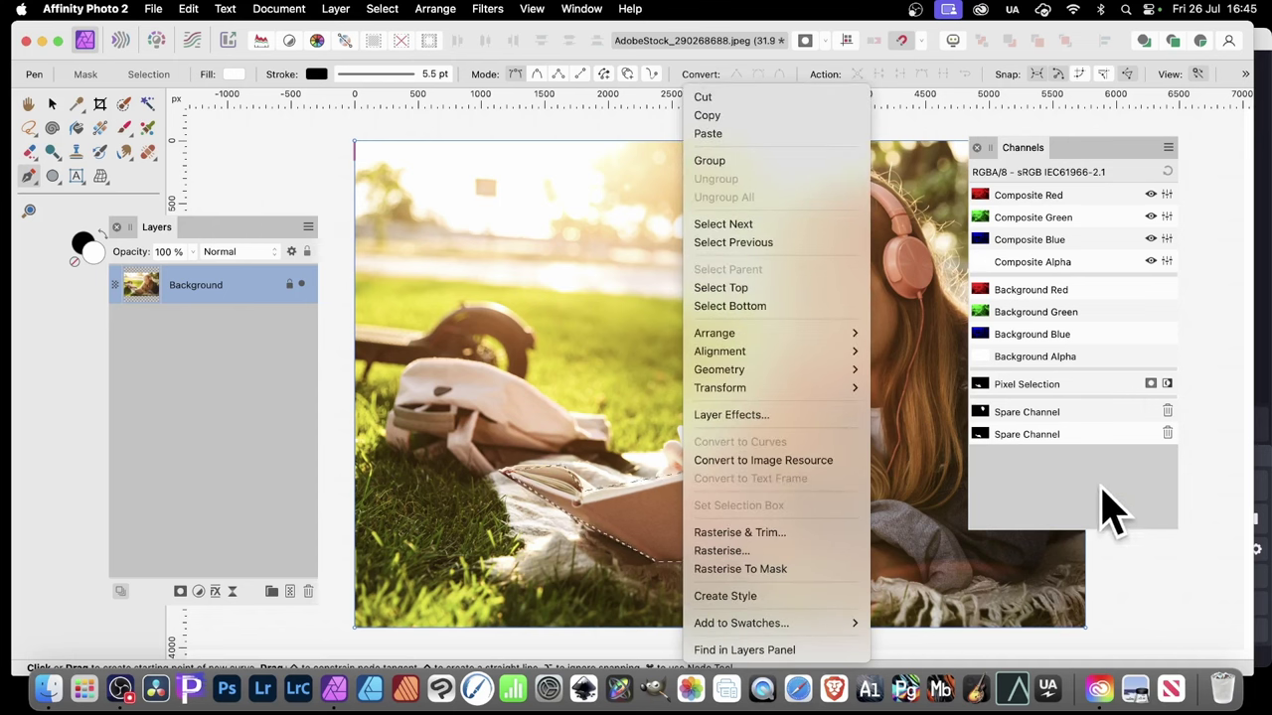
left_click(1030, 510)
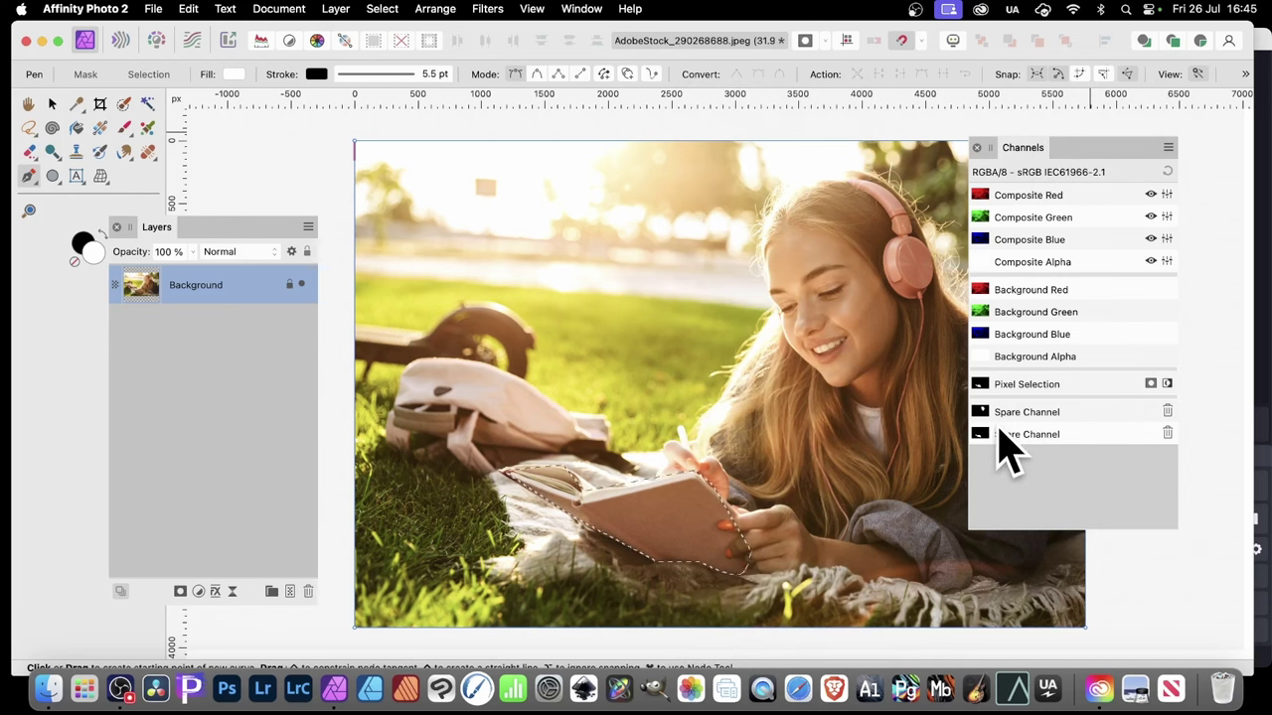
- Deselect the book, view the face spare channel as a white-on-black mask, then return to the colour composite
left_click(382, 9)
left_click(389, 52)
left_click(1049, 419)
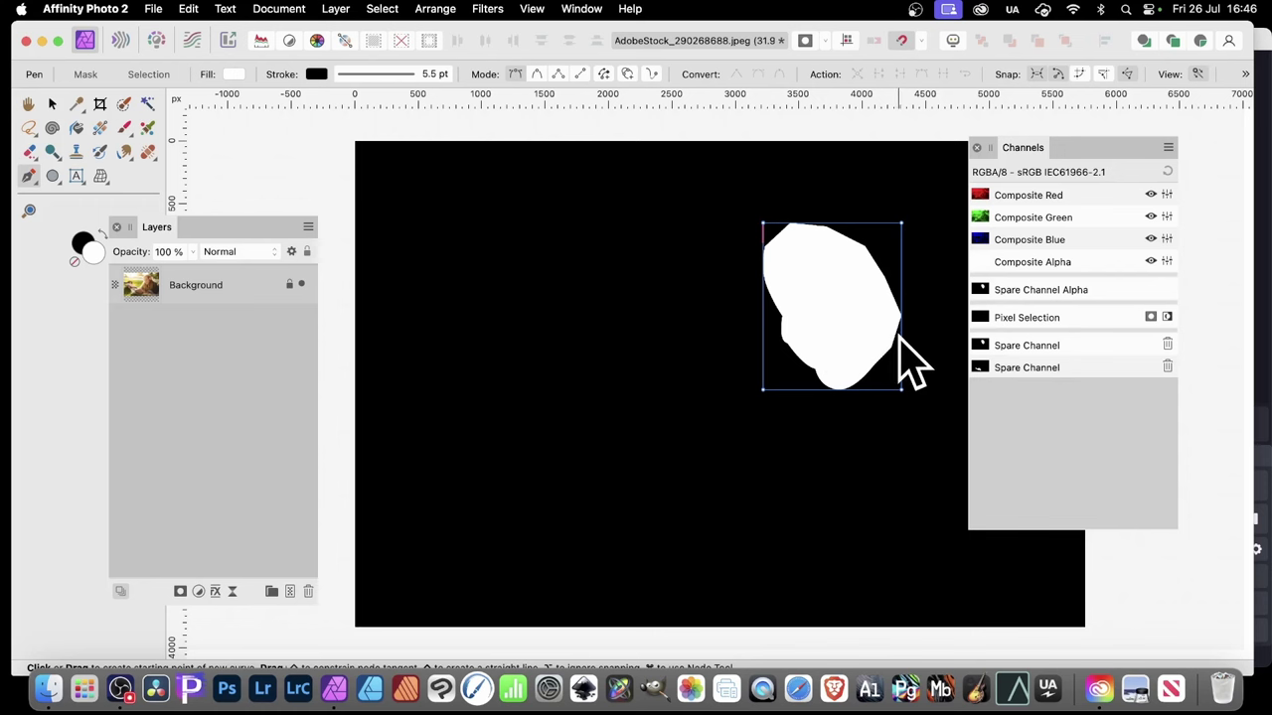
left_click(1167, 191)
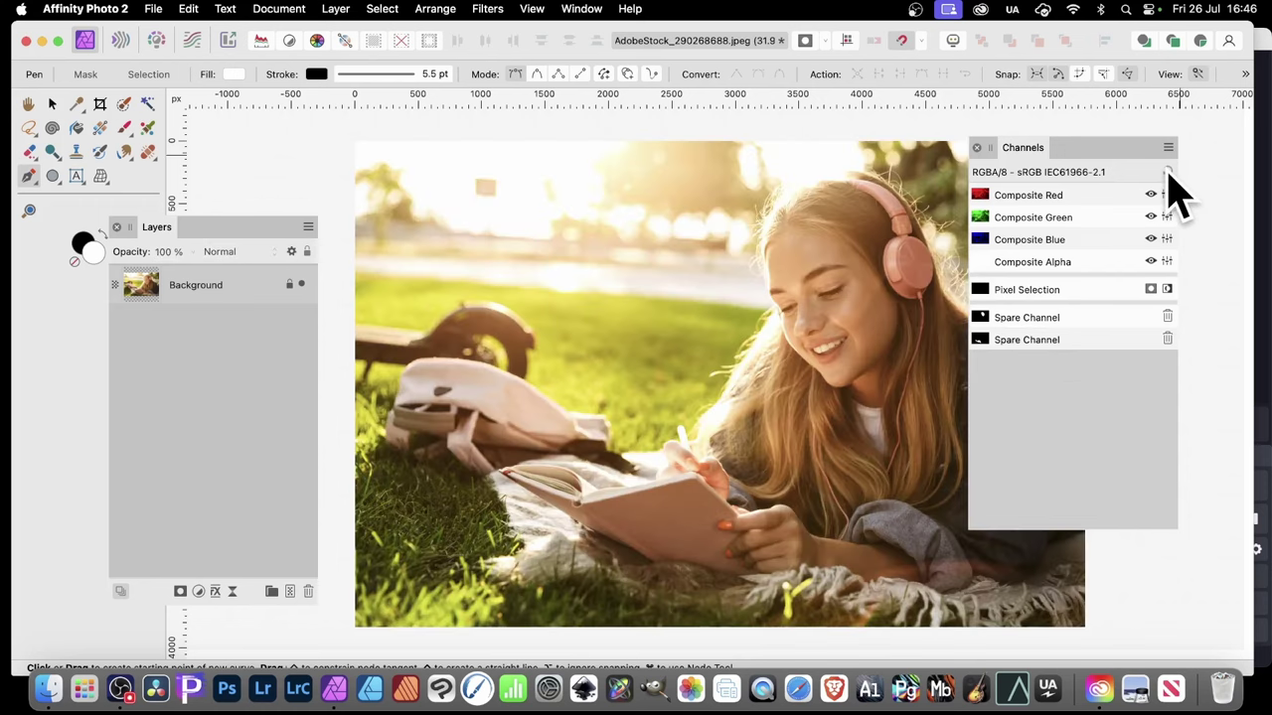
- Load the book spare channel as the pixel selection, then add the face spare channel to it
right_click(1057, 317)
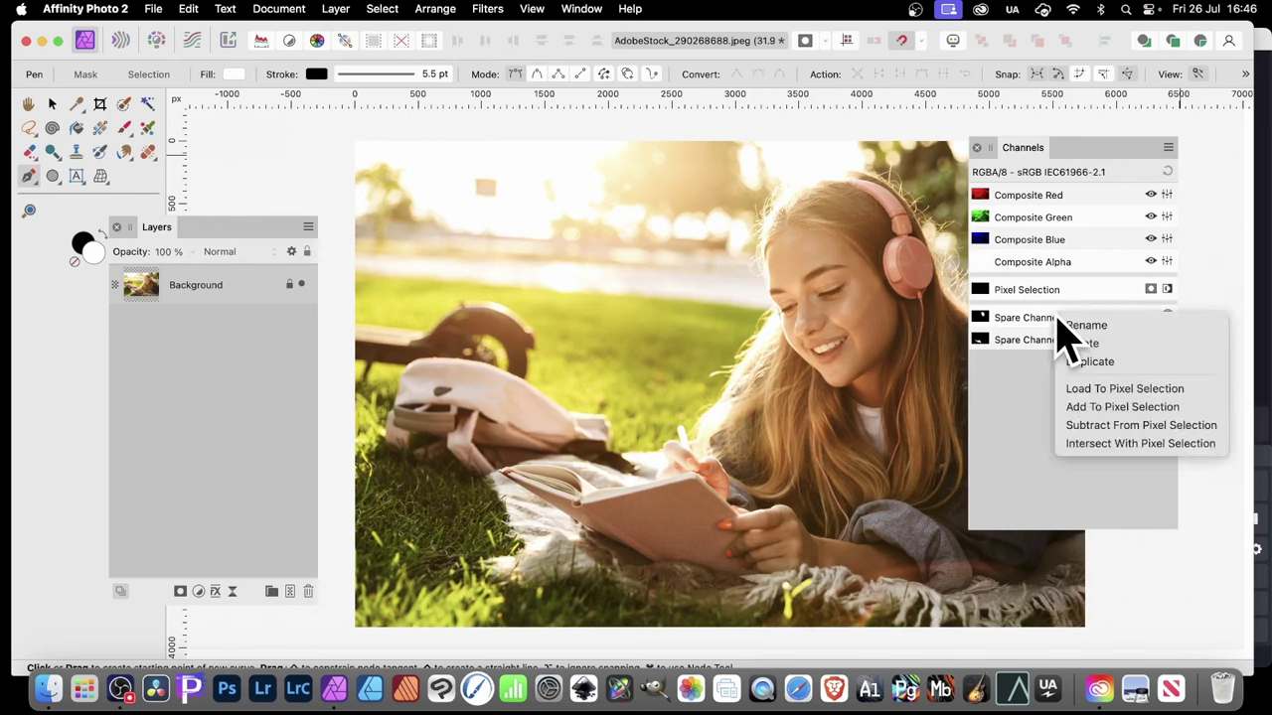
left_click(1110, 389)
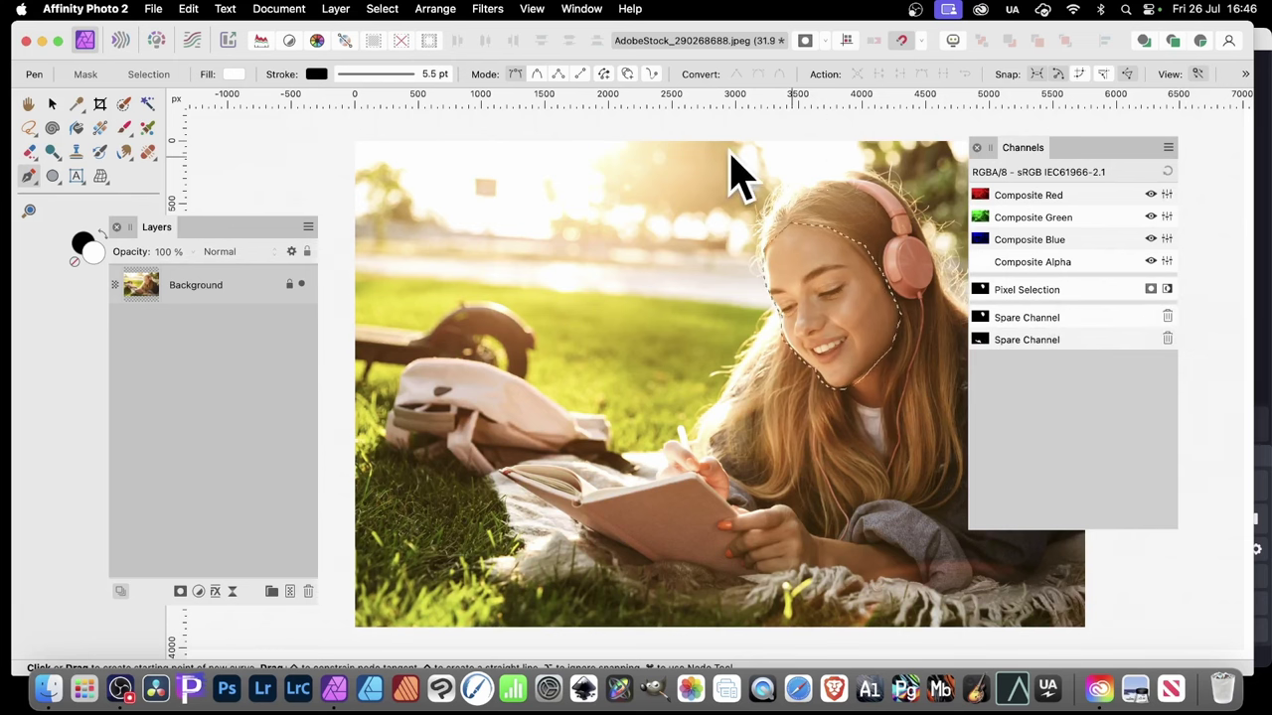
right_click(1091, 342)
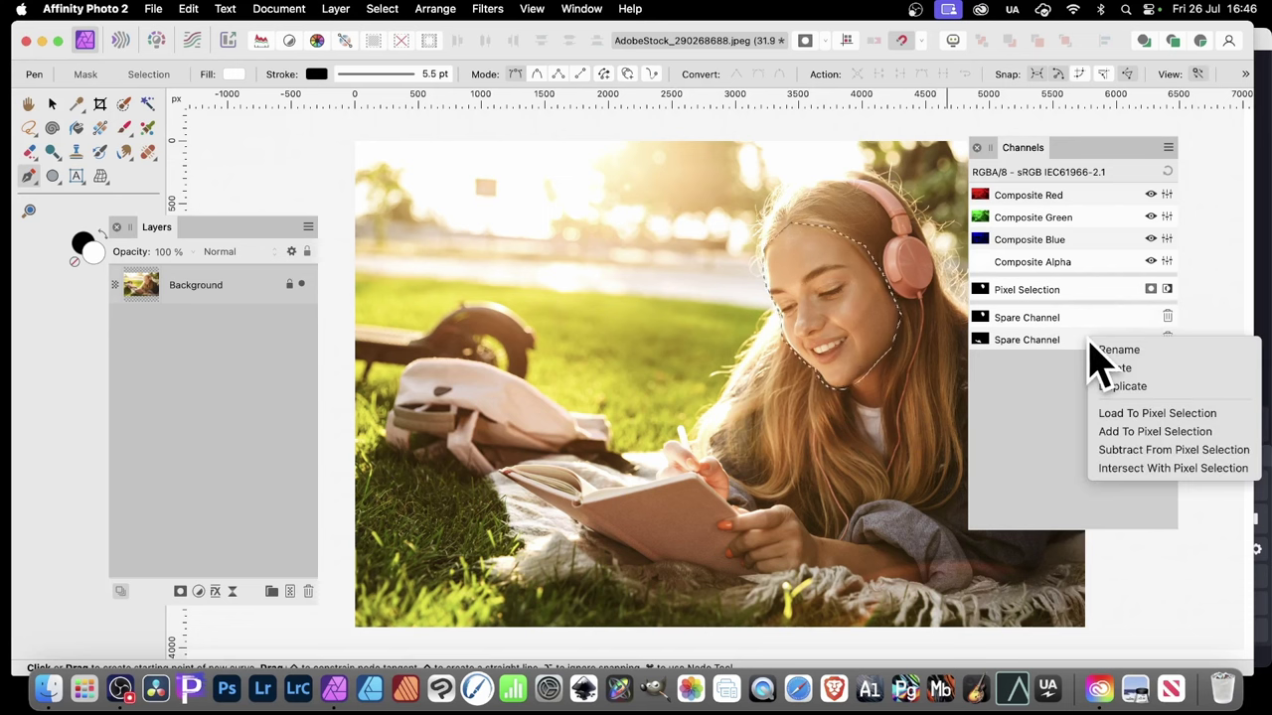
left_click(1133, 416)
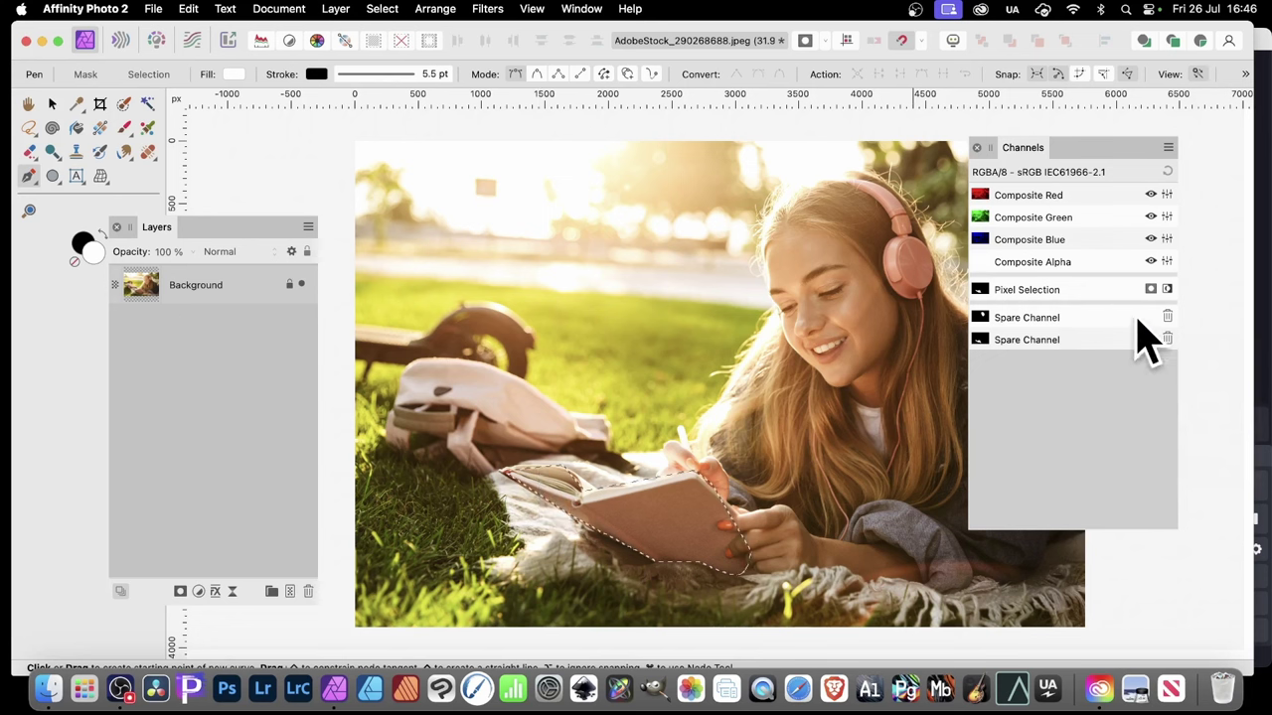
right_click(1097, 320)
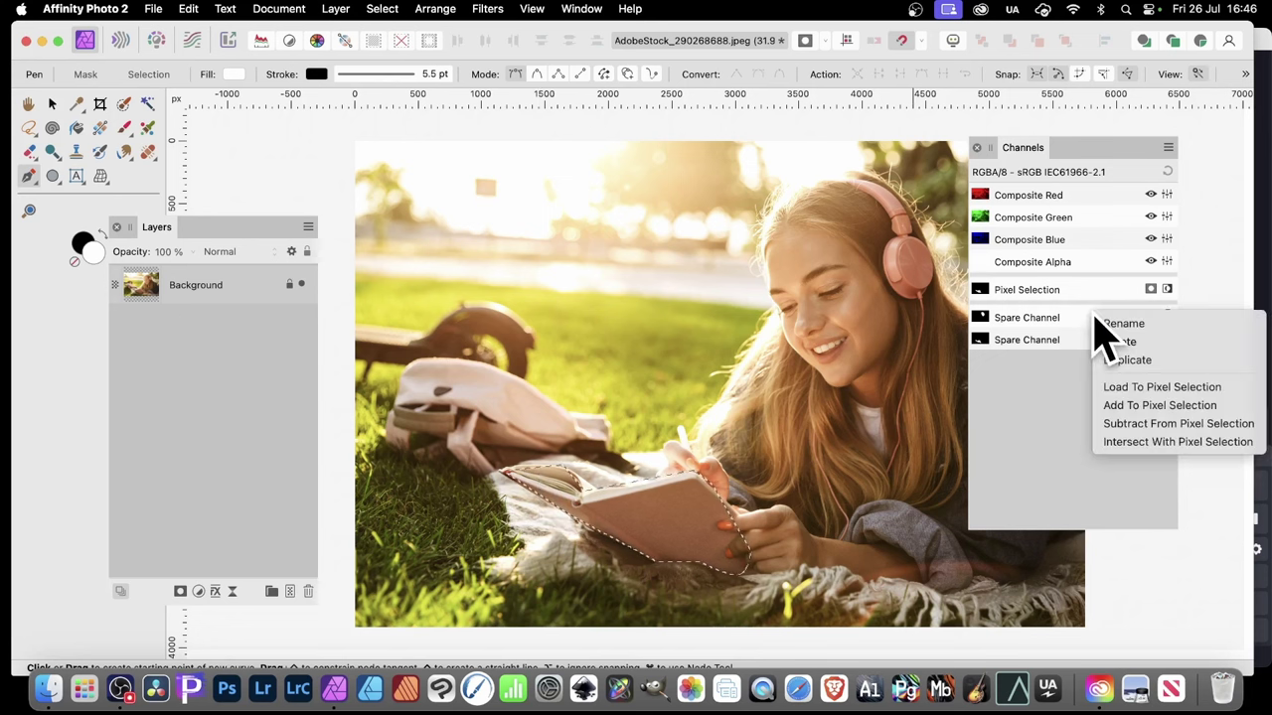
left_click(1153, 405)
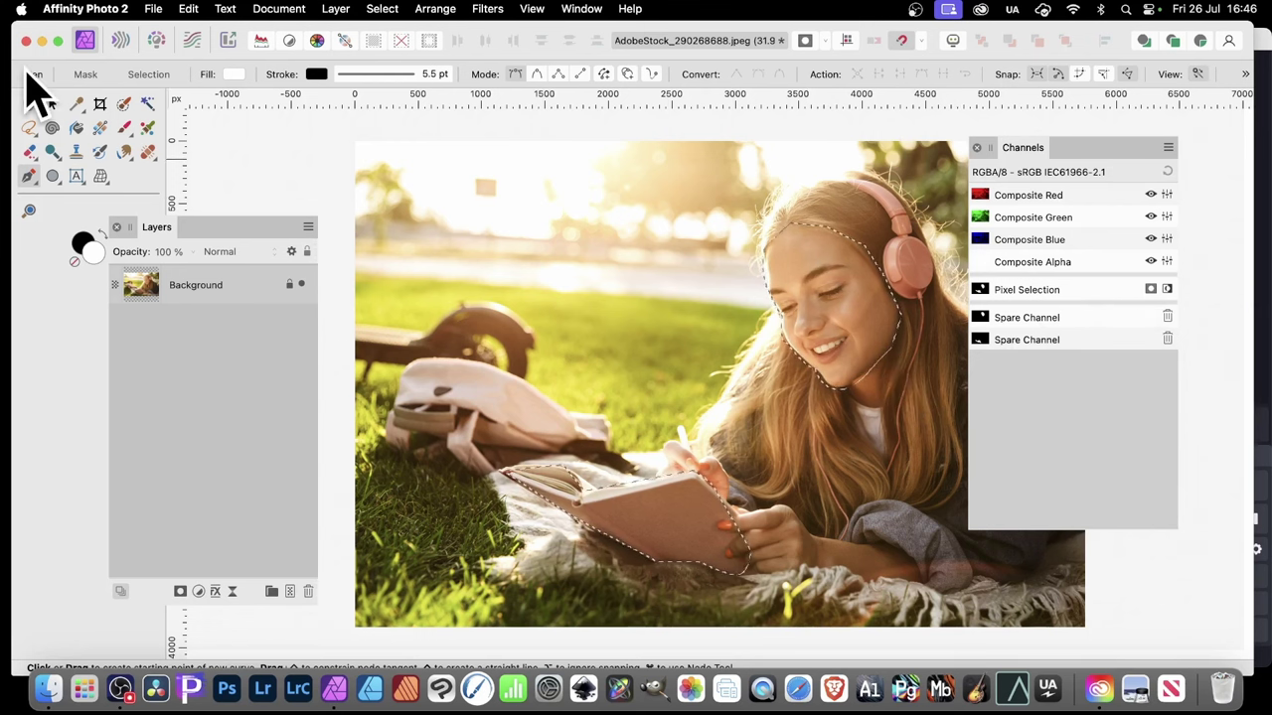
- Store the combined face-and-notebook selection as a third channel via Select > Save Selection > As Spare Channel
left_click(386, 8)
mouse_move(435, 173)
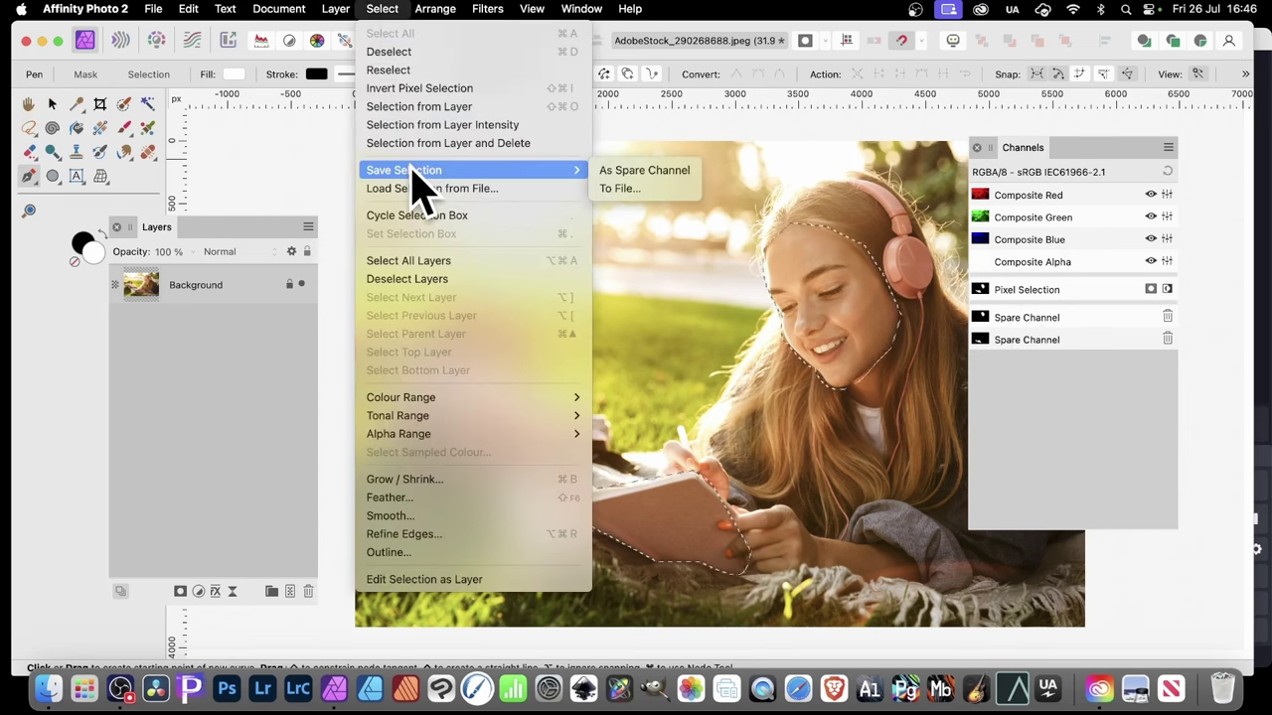
left_click(679, 195)
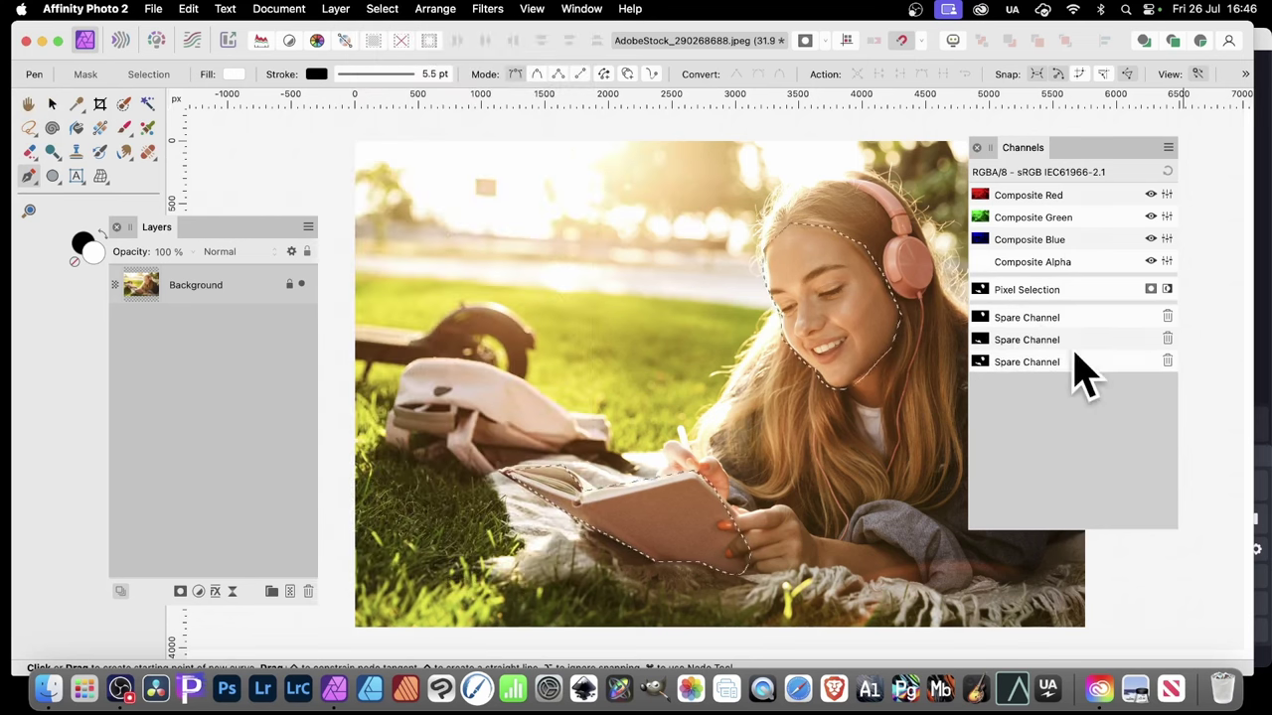